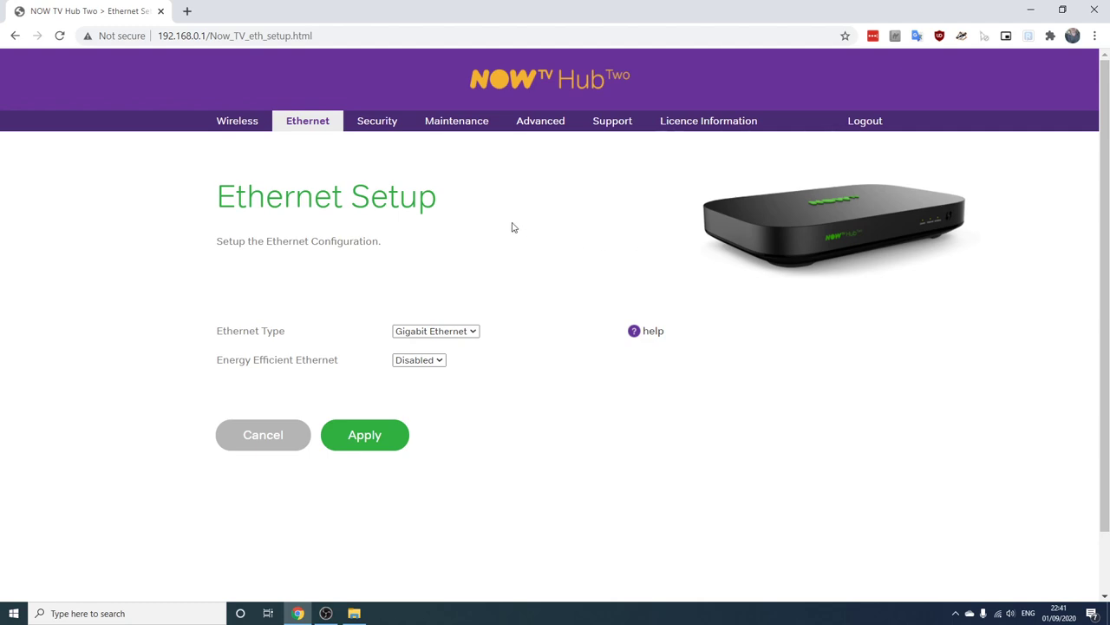
Switch from Ethernet Setup to the Security section's Logs page.
left_click(379, 124)
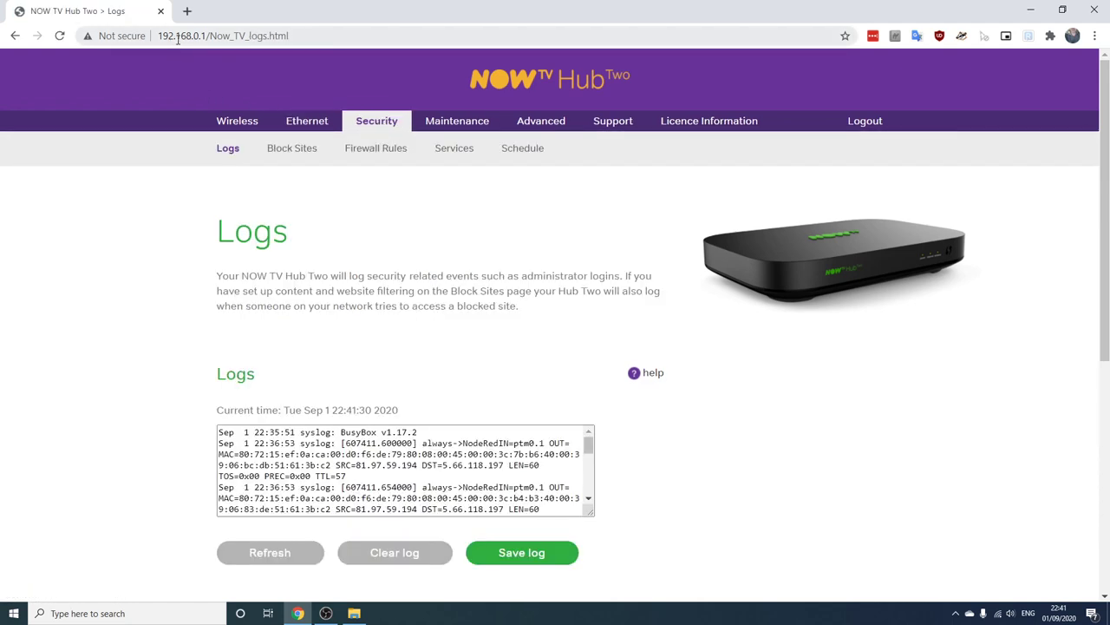
List the user-defined services (NodeRed 1880, VNC 5900) and select NodeRed.
left_click(452, 151)
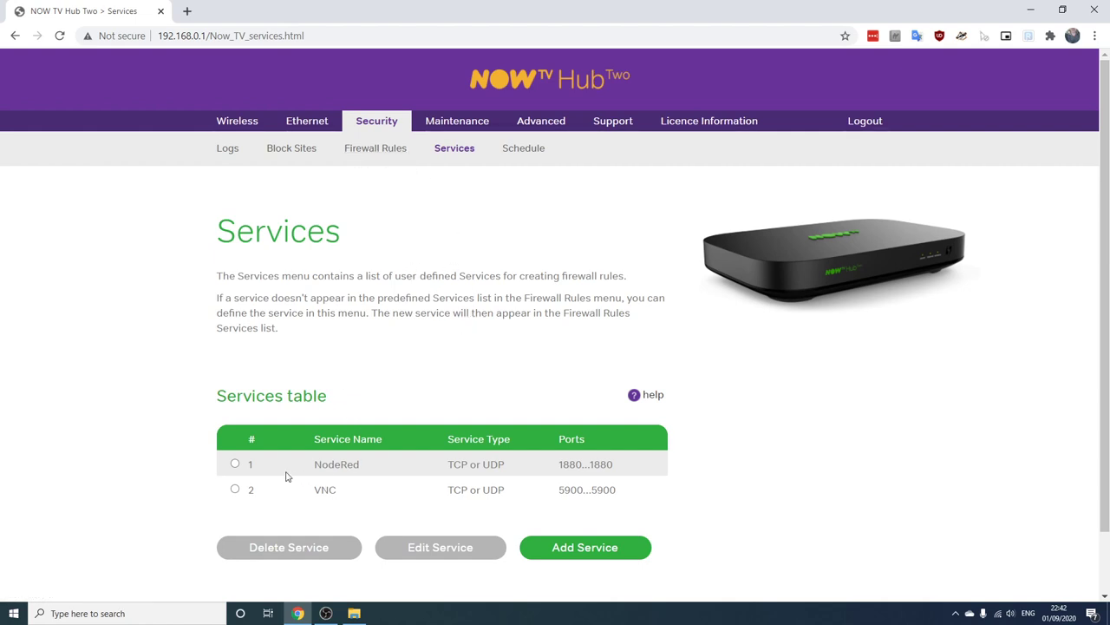
left_click(235, 465)
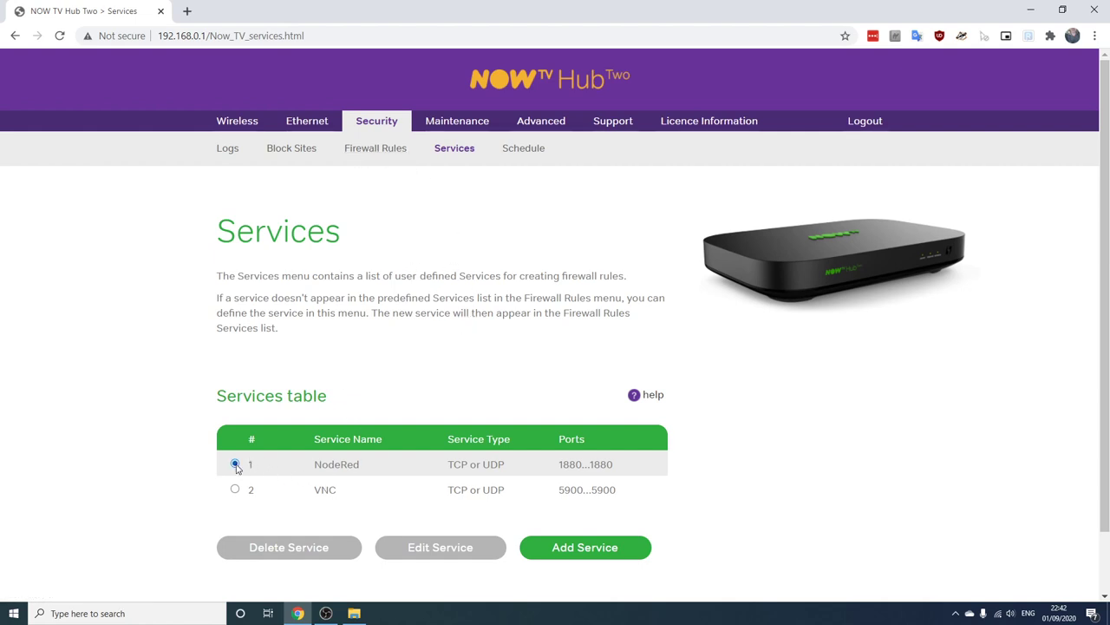
Resave the NodeRed service, which fails because the firewall uses it.
left_click(450, 550)
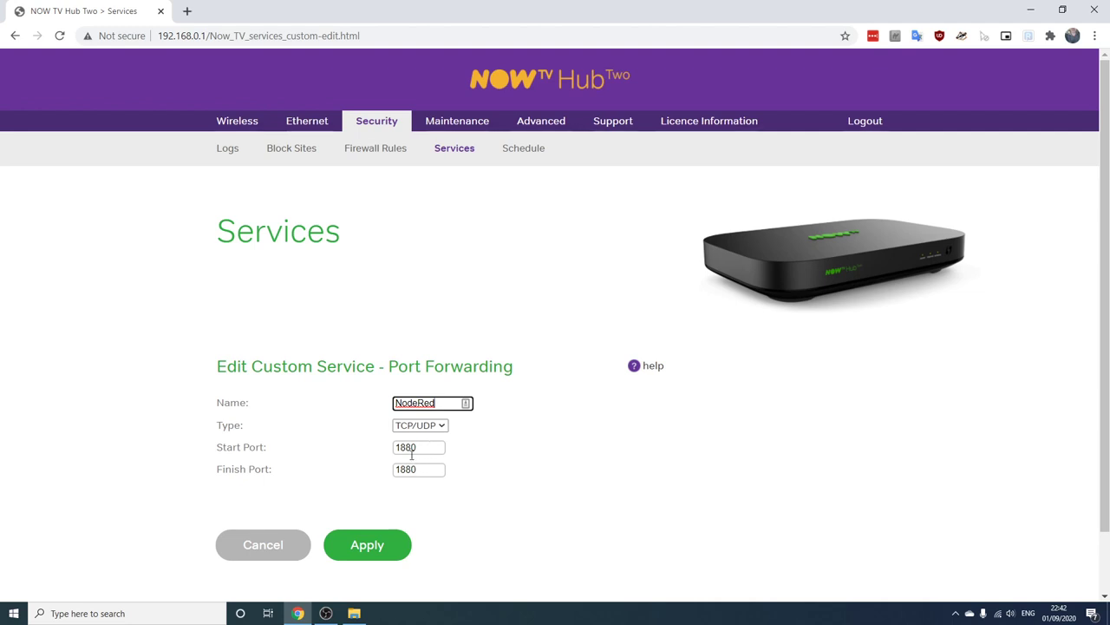
left_click(377, 547)
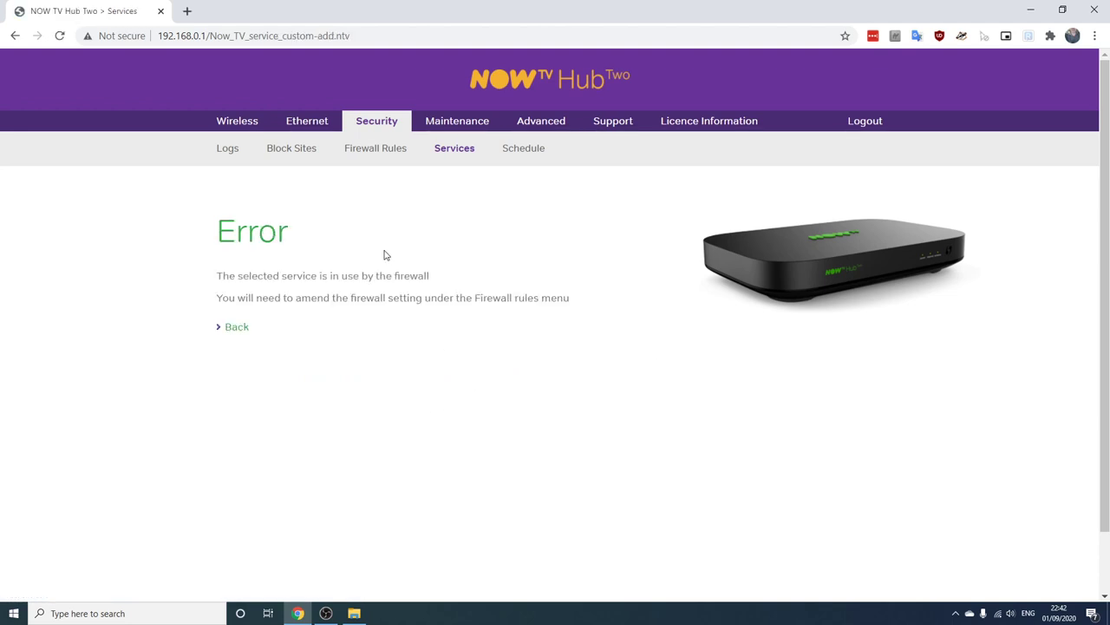
Go to the Firewall Rules page and scroll to the Inbound services list.
left_click(366, 156)
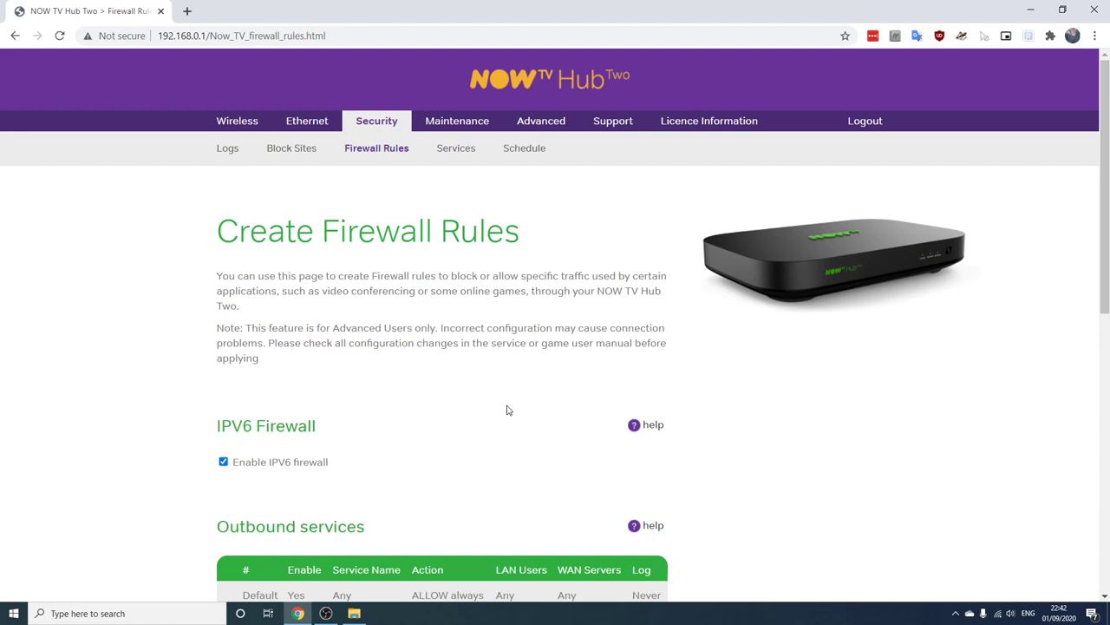
scroll(416, 335, "down", 2)
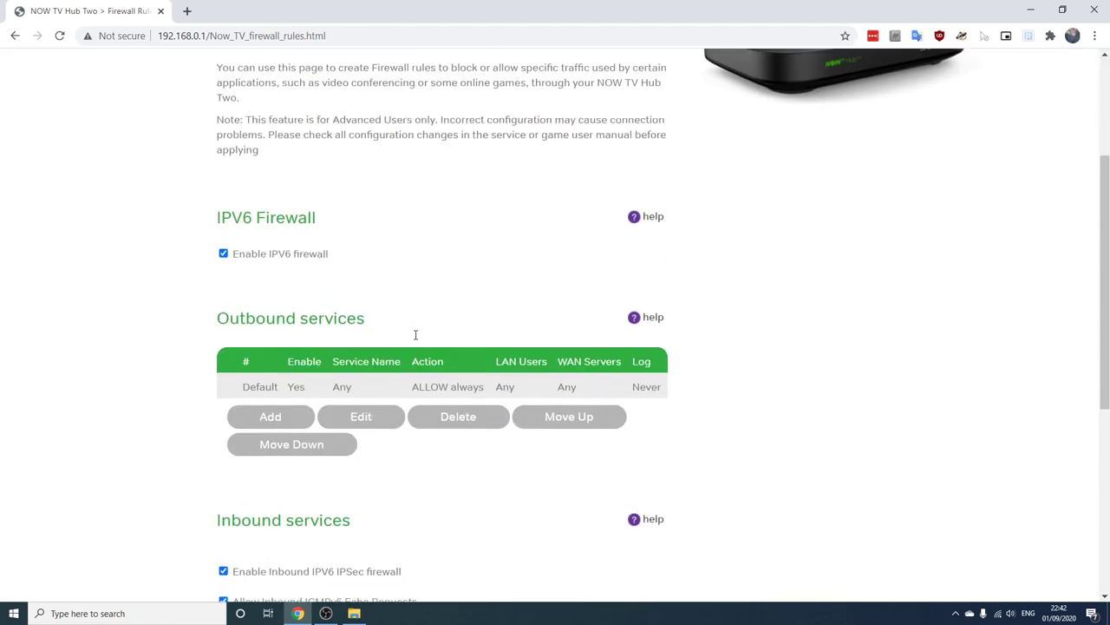
scroll(416, 338, "down", 2)
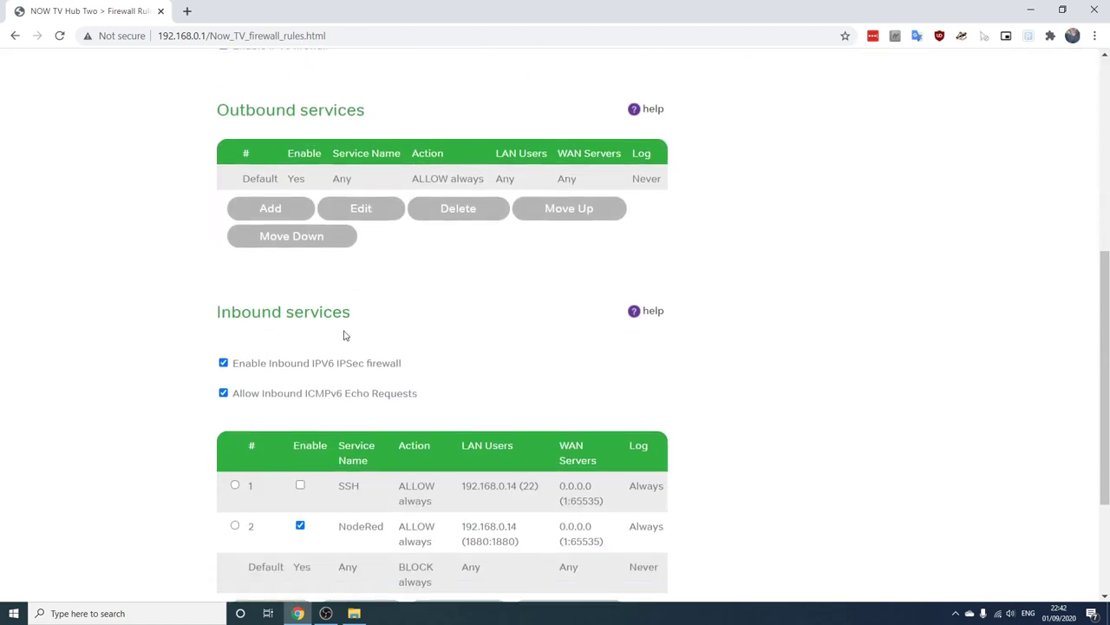
scroll(351, 330, "down", 2)
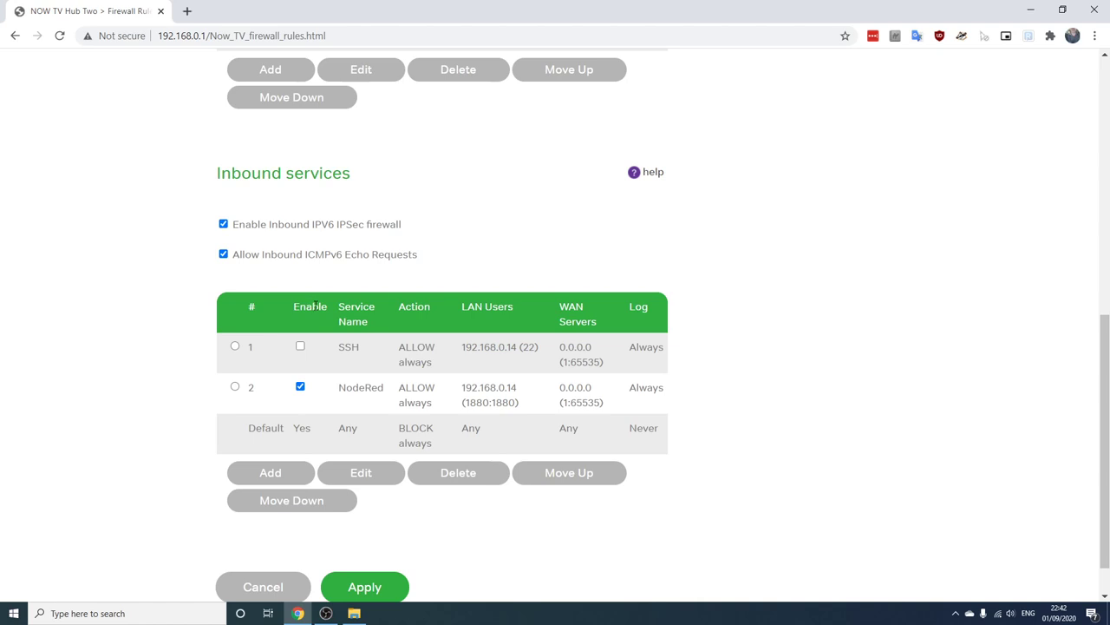
scroll(350, 309, "up", 2)
scroll(350, 310, "up", 5)
scroll(351, 309, "down", 2)
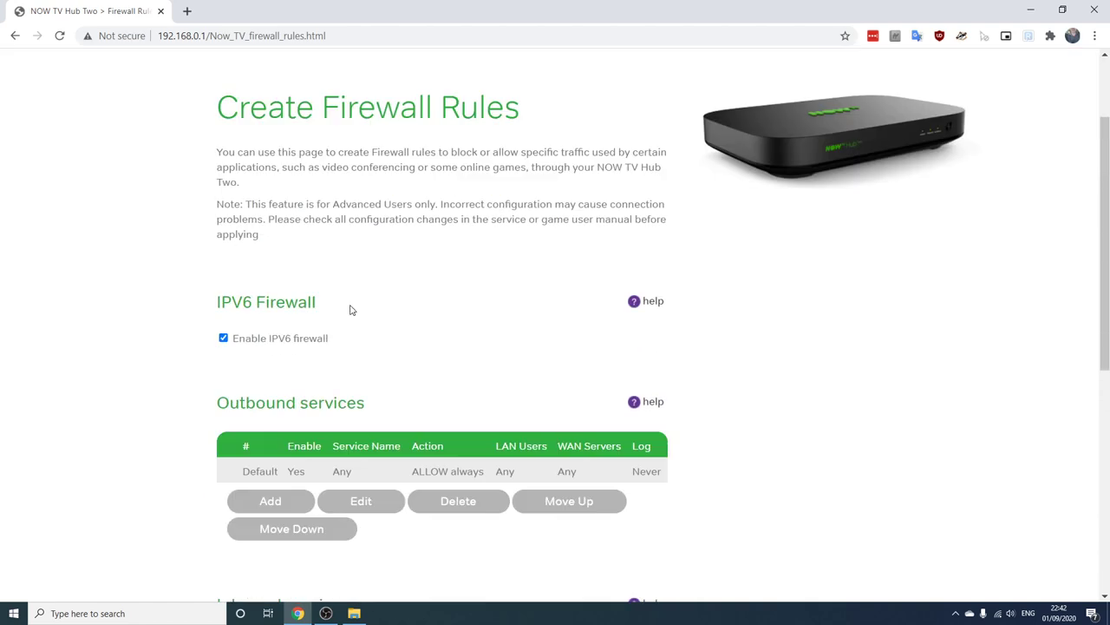
scroll(350, 310, "down", 5)
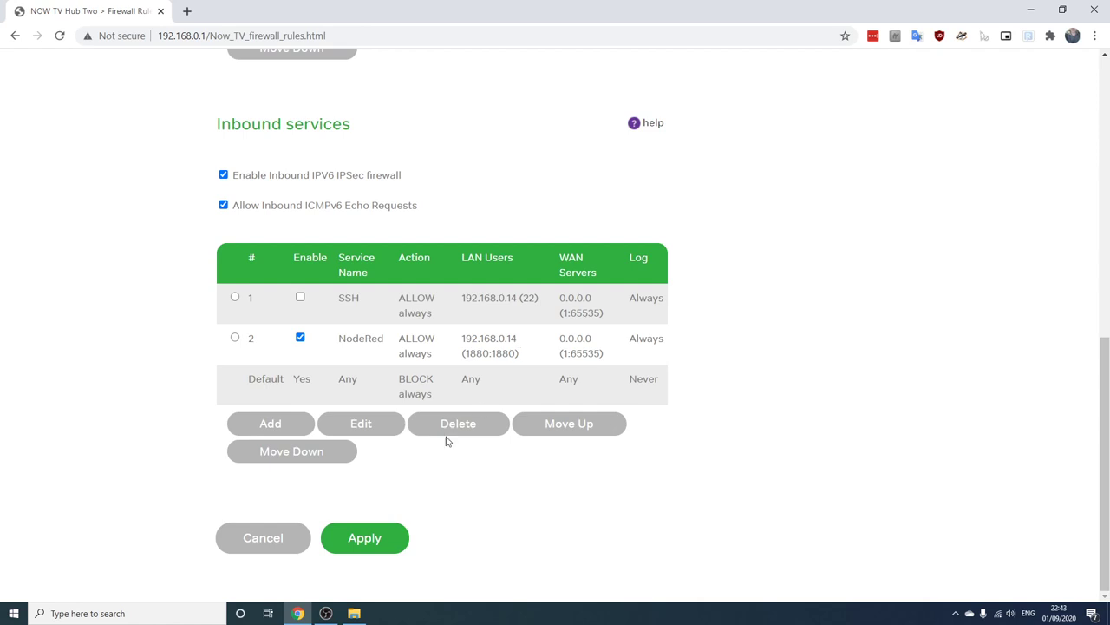
Open inbound rule 2 (NodeRed) for editing after dismissing the 'No entry selected' alert.
left_click(373, 438)
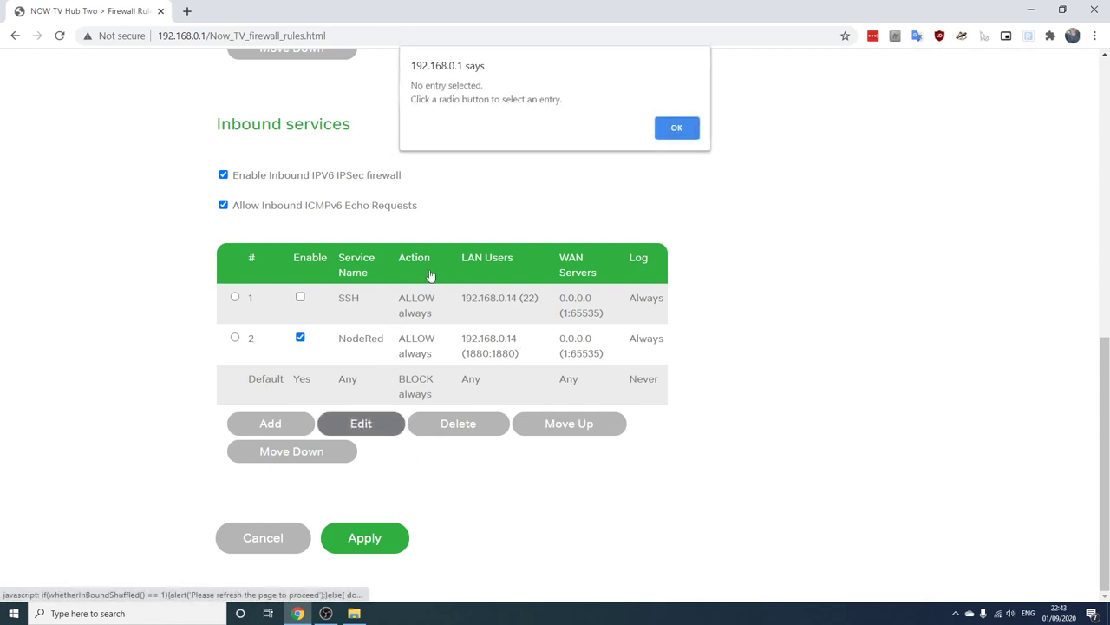
left_click(675, 126)
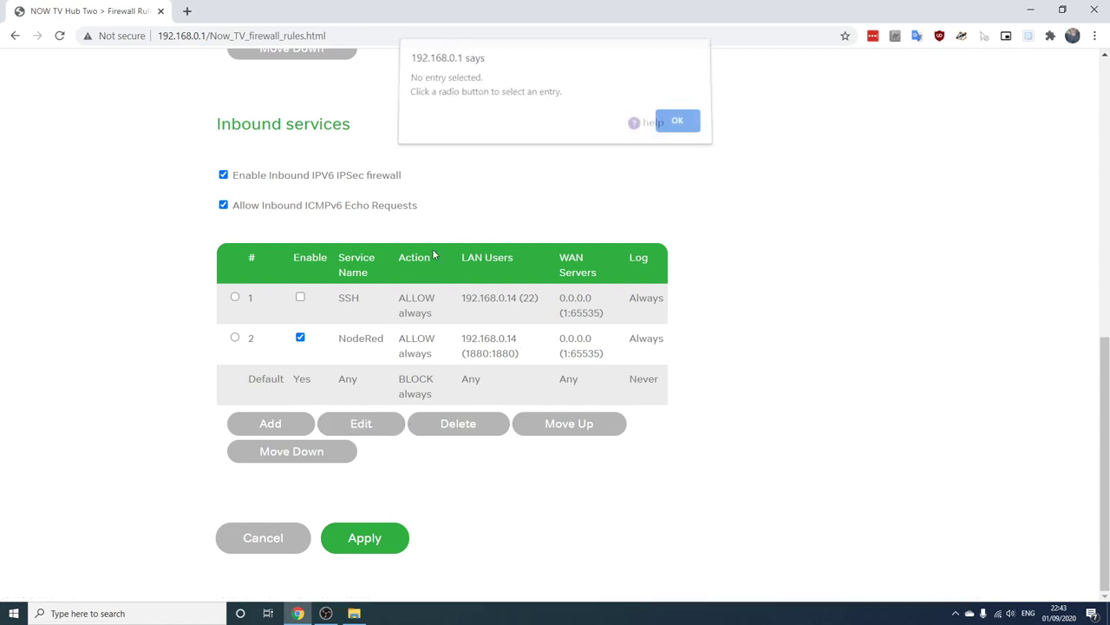
left_click(235, 337)
left_click(352, 425)
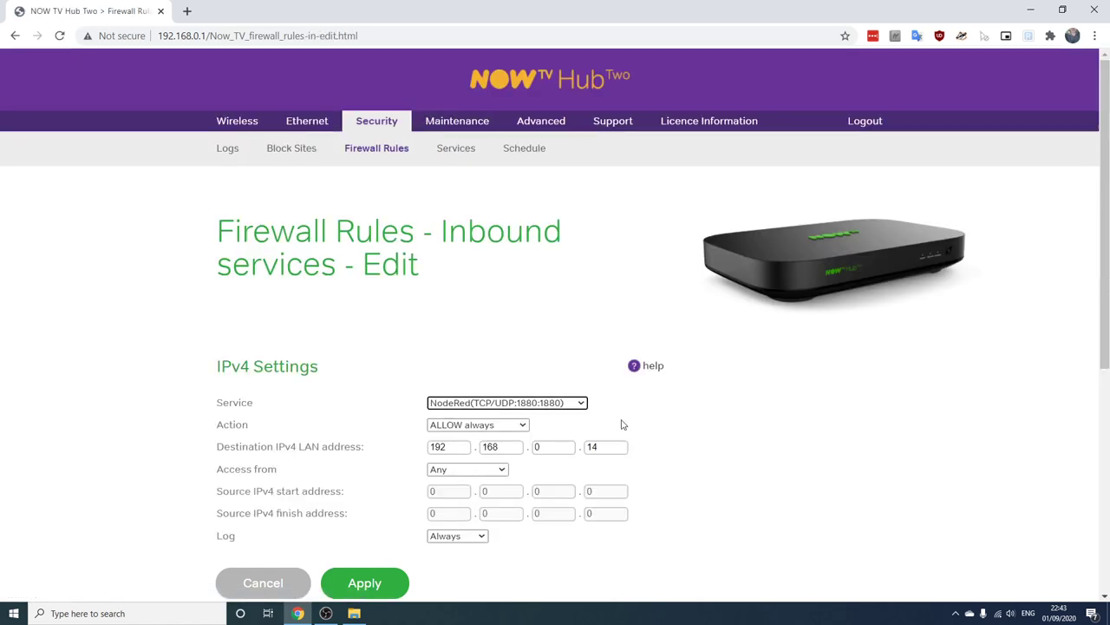
scroll(623, 425, "down", 2)
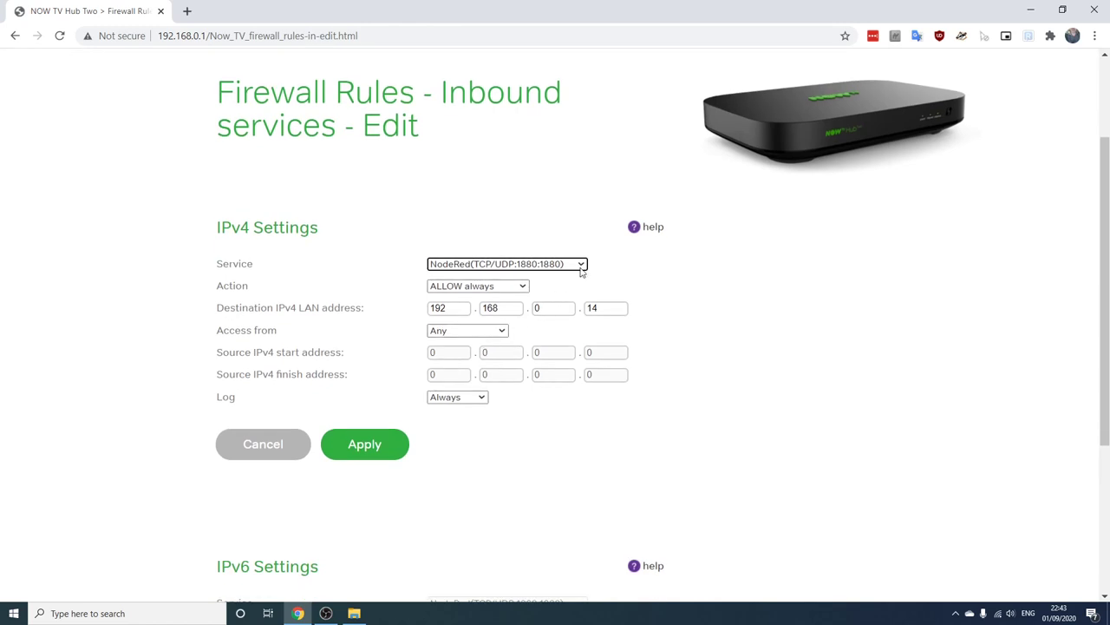
left_click(581, 265)
scroll(459, 503, "down", 1)
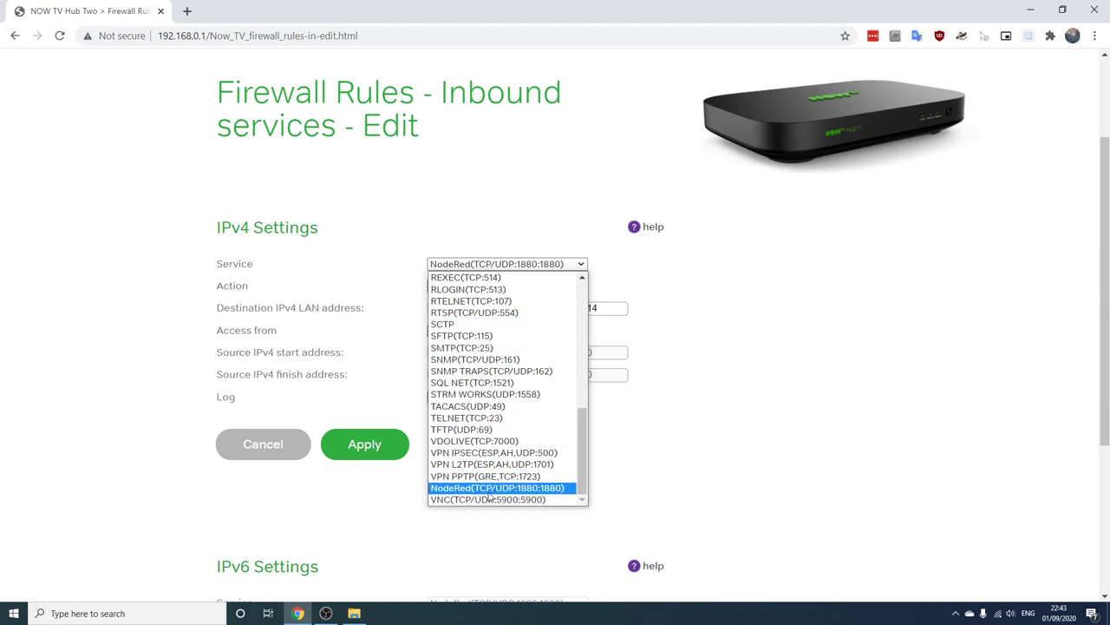
left_click(720, 475)
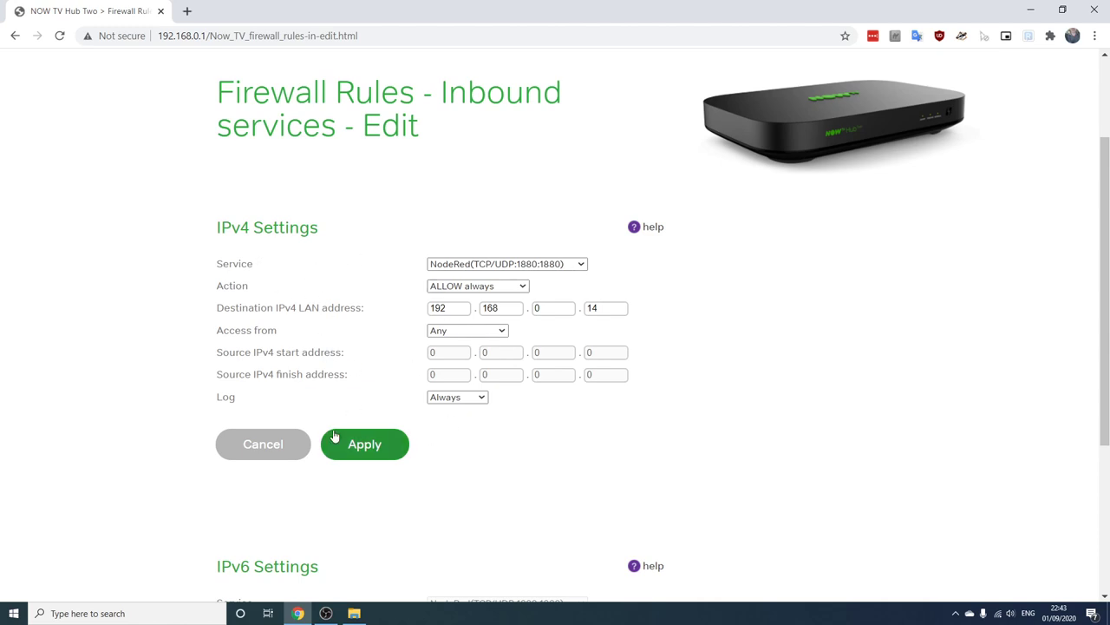
left_click(281, 441)
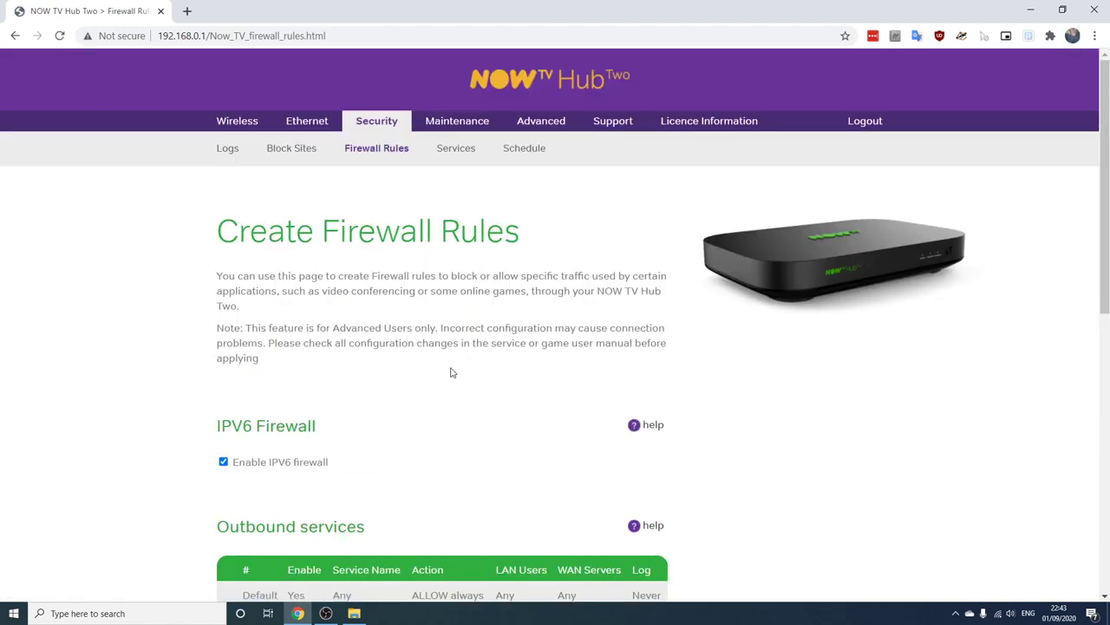
scroll(414, 356, "down", 3)
scroll(367, 347, "down", 1)
scroll(365, 330, "down", 2)
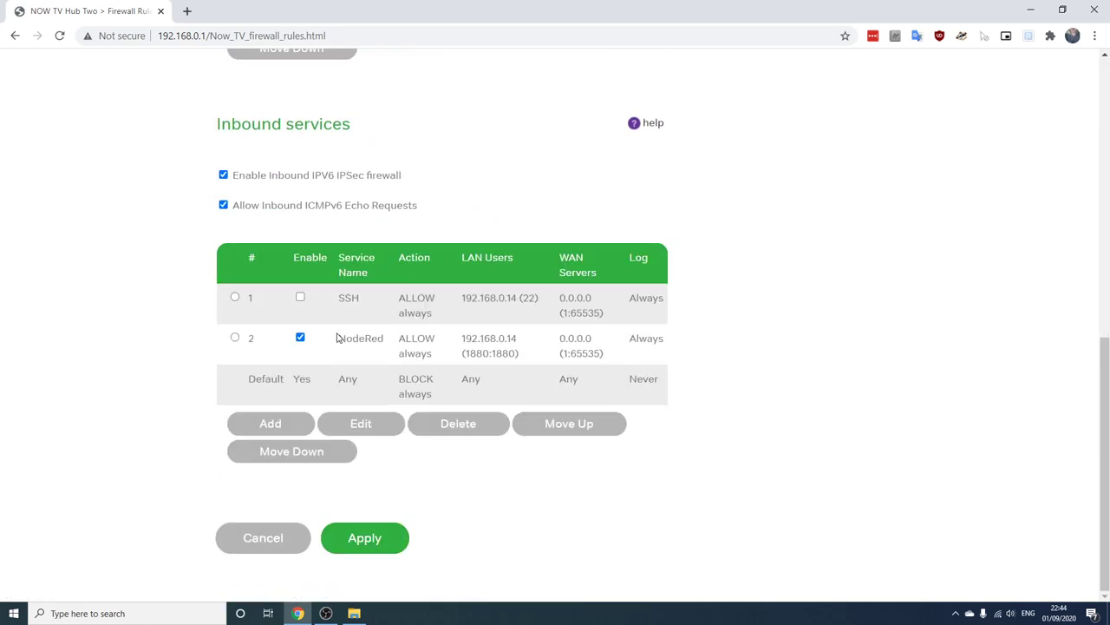
scroll(316, 312, "down", 1)
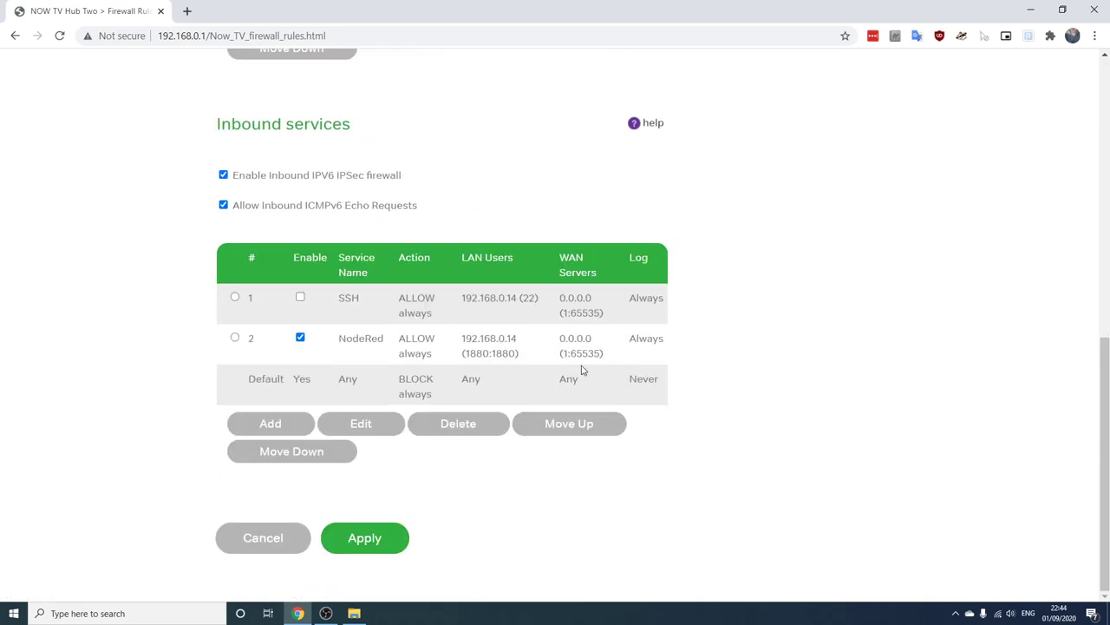